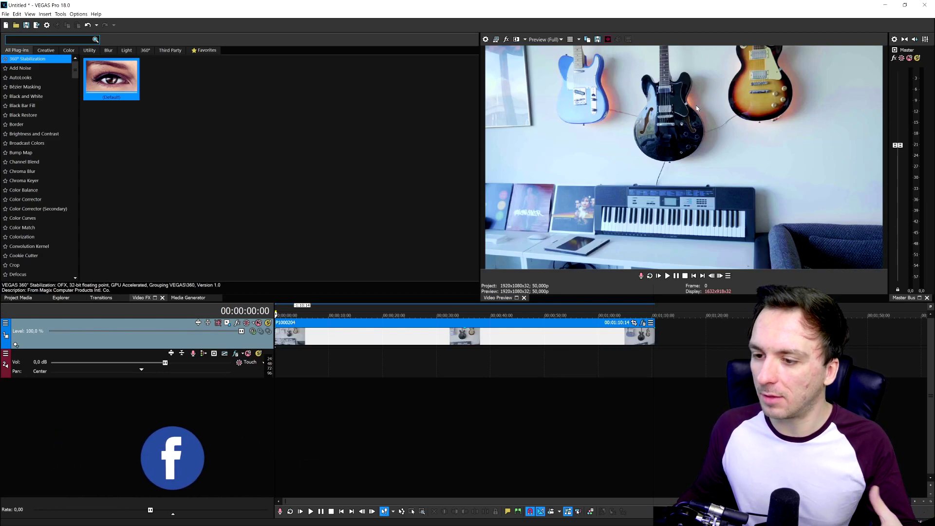
# Step: Select the guitar clip and duplicate its video track
pyautogui.click(331, 363)
pyautogui.click(358, 338)
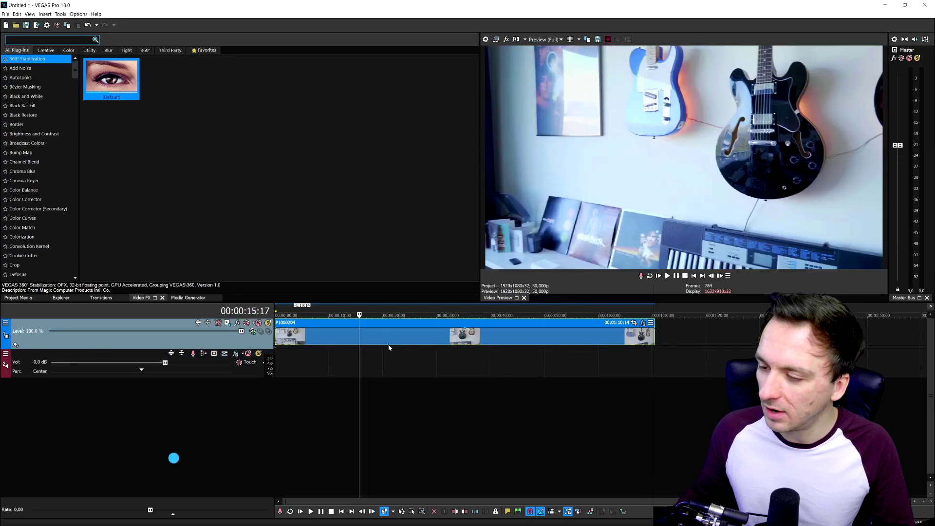
pyautogui.rightClick(243, 342)
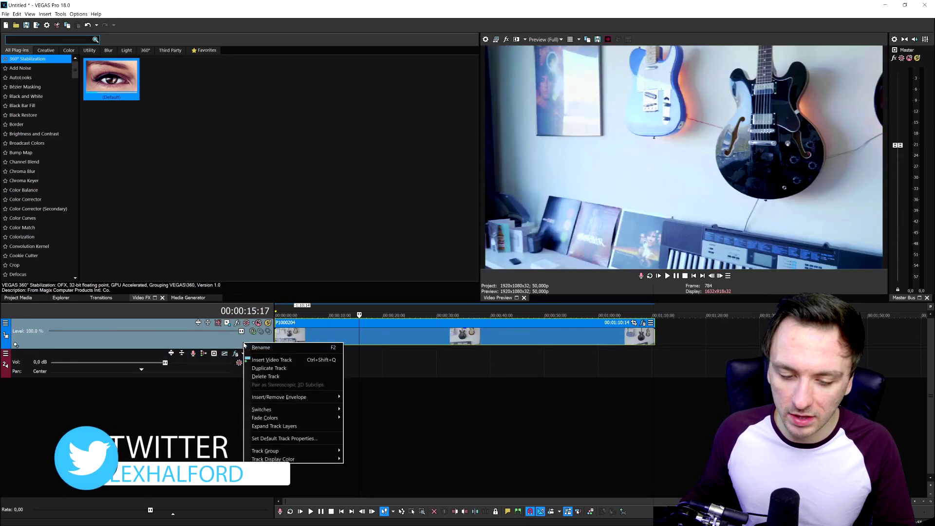
pyautogui.click(311, 368)
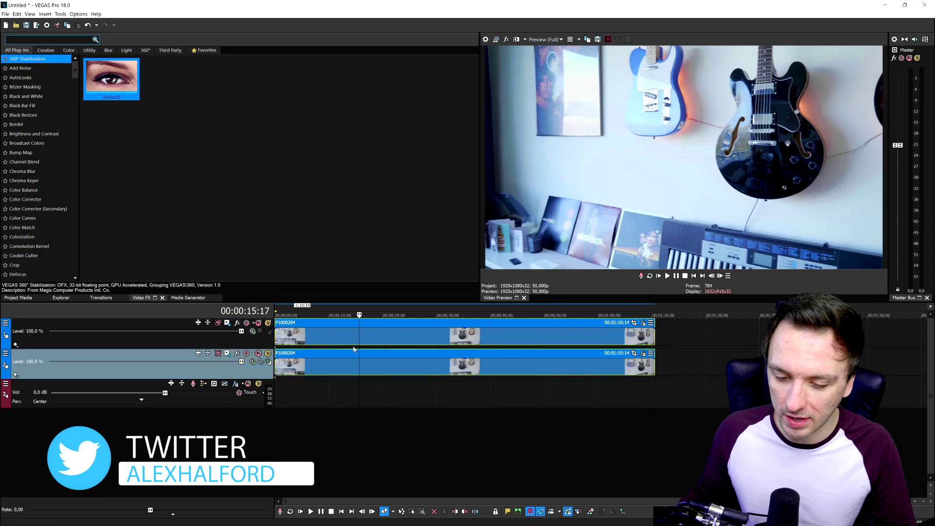
# Step: Return to the start and lower the top copy's opacity to about 58 %
pyautogui.hotkey('ctrl', 'Home')
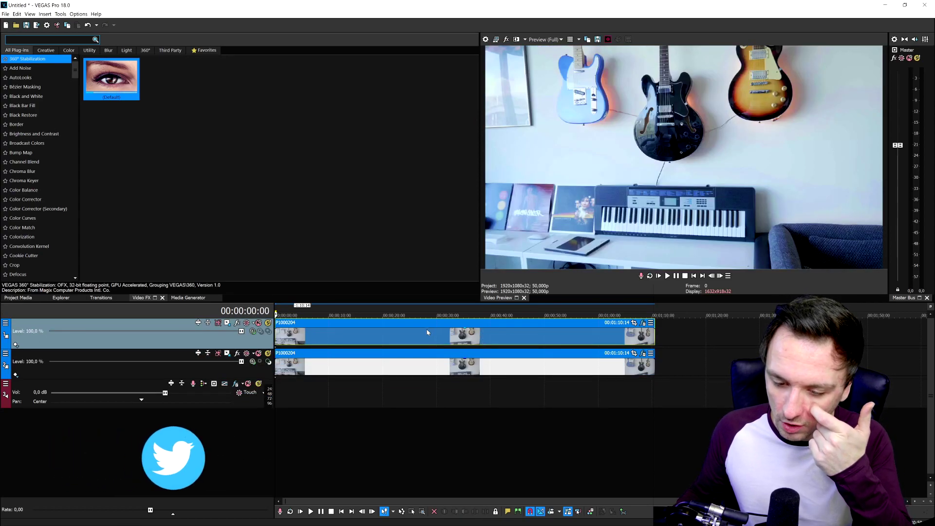
pyautogui.moveTo(430, 334); pyautogui.dragTo(430, 337)
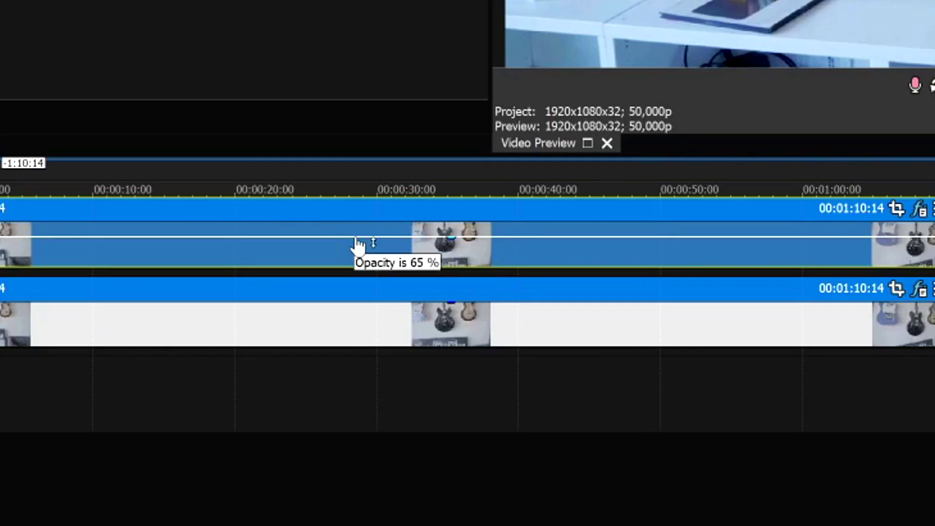
pyautogui.moveTo(357, 246); pyautogui.dragTo(303, 246)
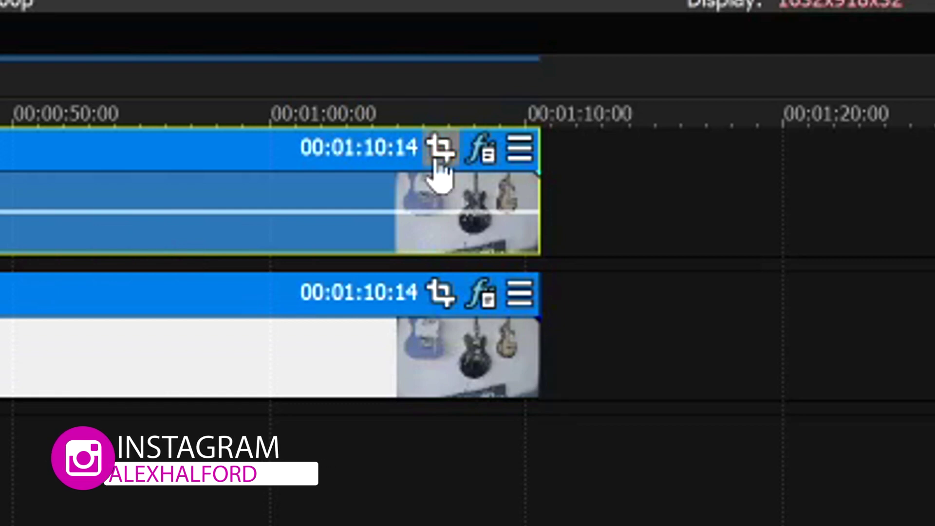
# Step: In Event Pan/Crop, enlarge the top clip's frame to about 1,850.2 width and offset it off-centre
pyautogui.click(439, 161)
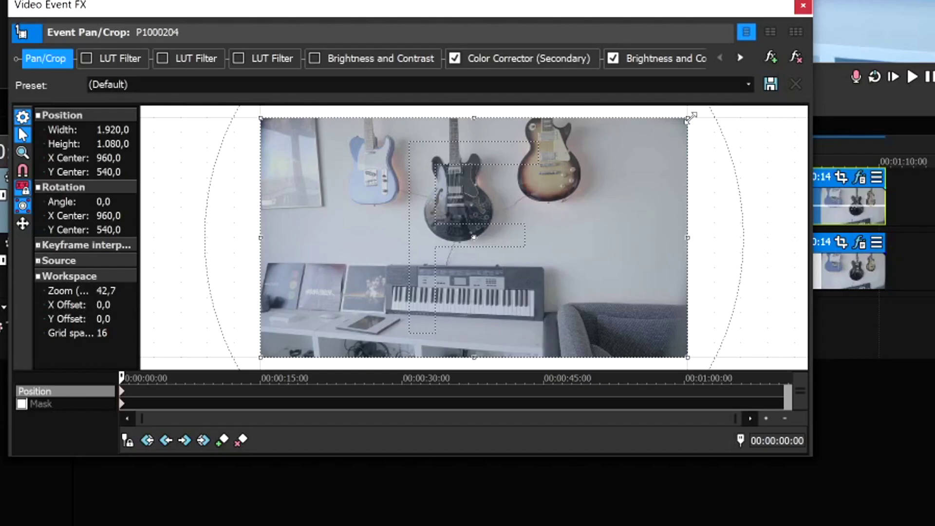
pyautogui.moveTo(689, 118); pyautogui.dragTo(668, 120)
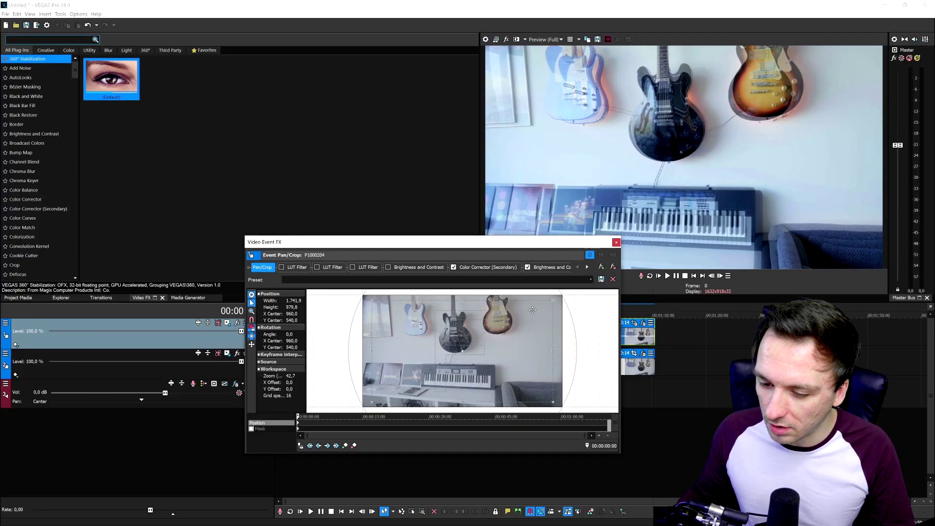
pyautogui.moveTo(532, 310); pyautogui.dragTo(537, 310)
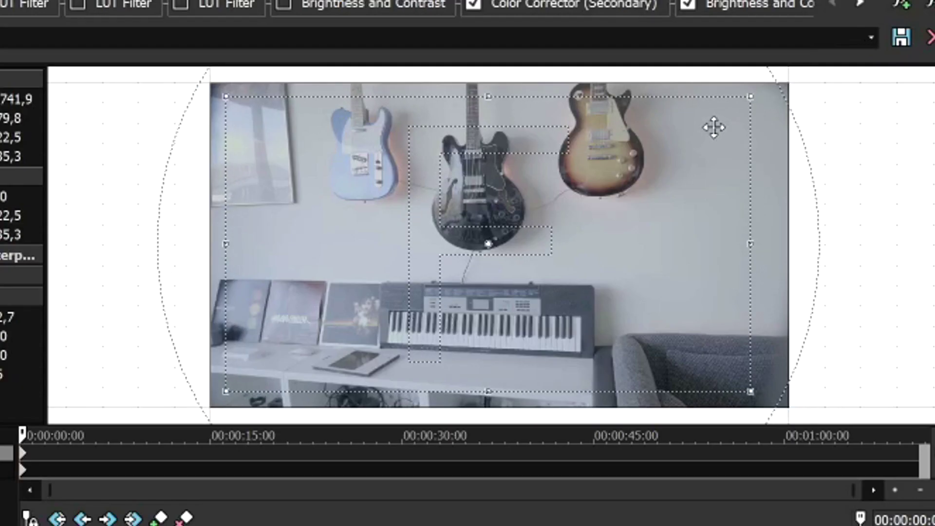
pyautogui.moveTo(714, 128); pyautogui.dragTo(748, 123)
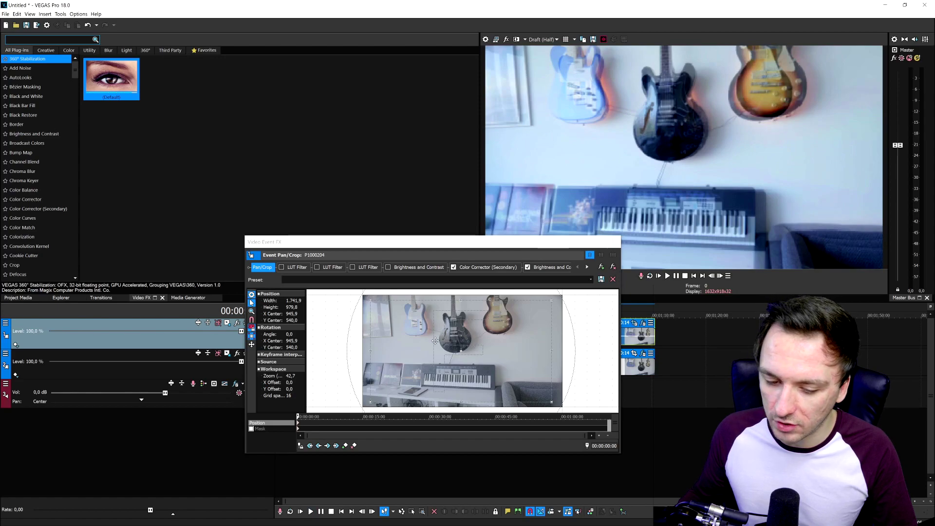
pyautogui.moveTo(448, 335); pyautogui.dragTo(445, 331)
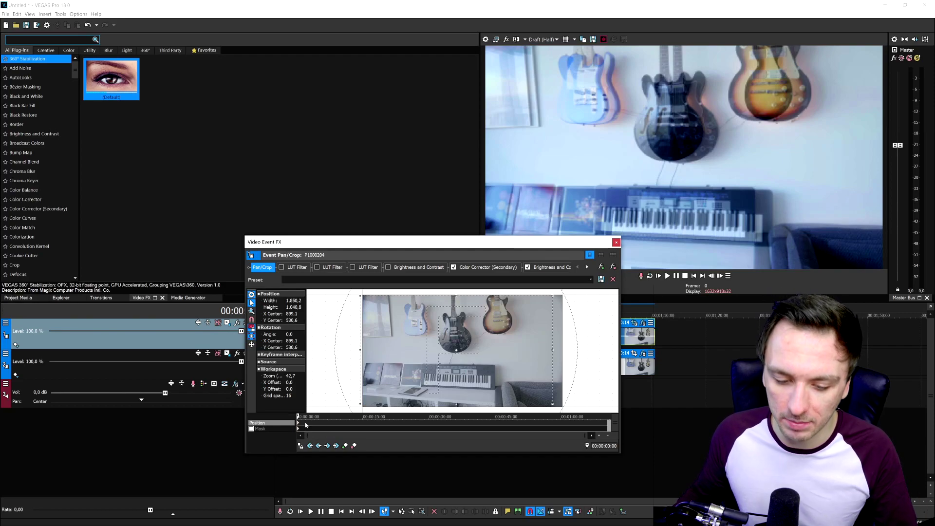
# Step: Keyframe the overlay framing at 00:06:17 and around 14 seconds, adjusting its position and zoom
pyautogui.moveTo(299, 417); pyautogui.dragTo(326, 417)
pyautogui.moveTo(380, 399); pyautogui.dragTo(384, 403)
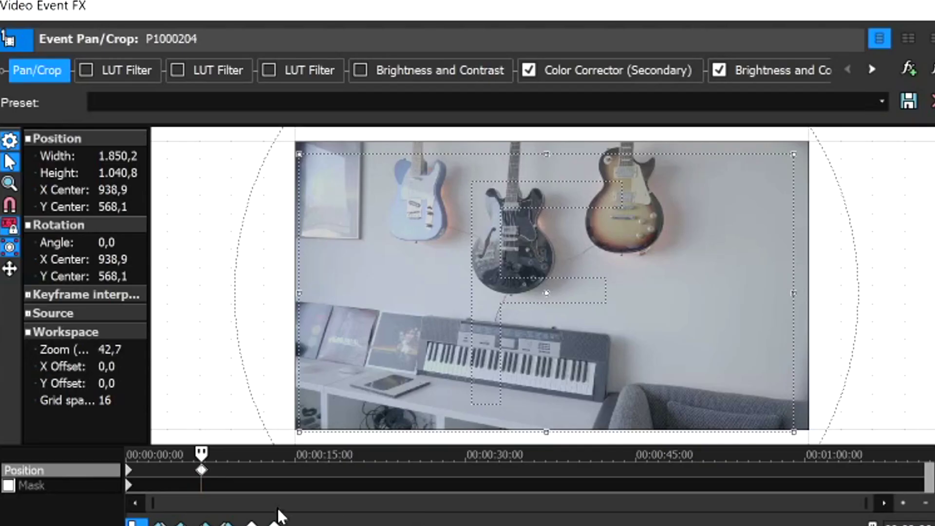
pyautogui.click(285, 471)
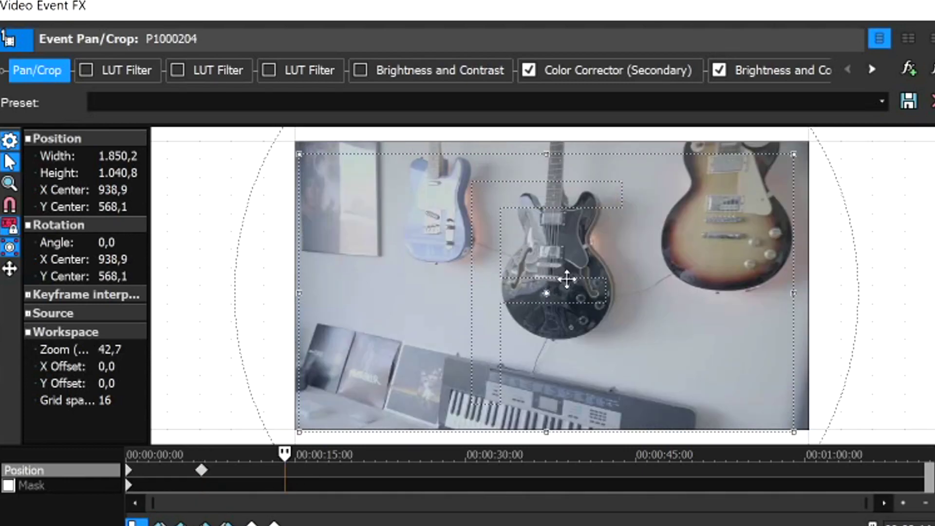
pyautogui.moveTo(567, 279)
pyautogui.mouseDown()
pyautogui.moveTo(578, 281)
pyautogui.moveTo(555, 271)
pyautogui.mouseUp()
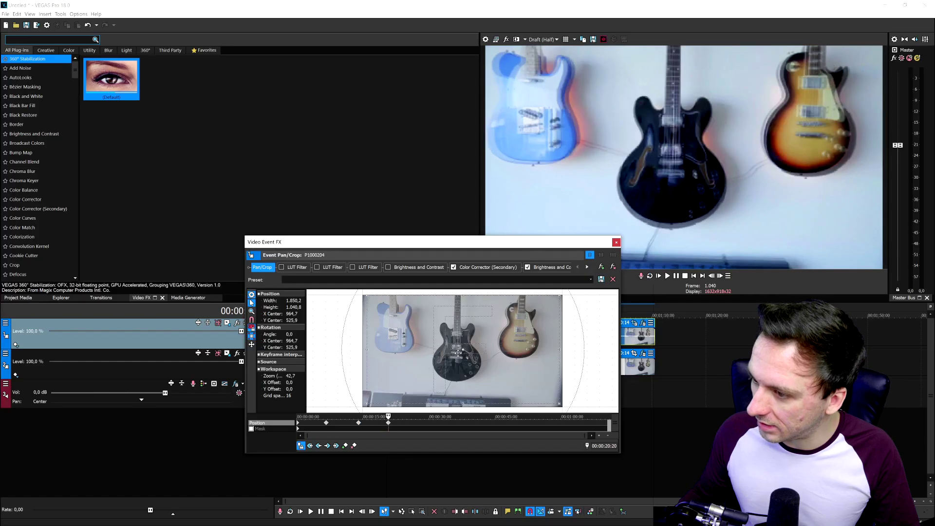
pyautogui.moveTo(521, 294); pyautogui.dragTo(548, 292)
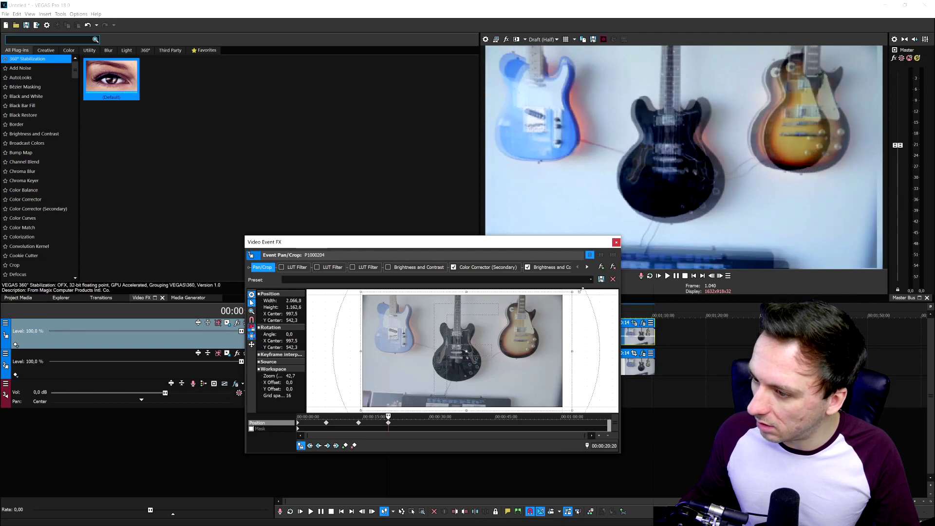
pyautogui.moveTo(561, 297); pyautogui.dragTo(543, 315)
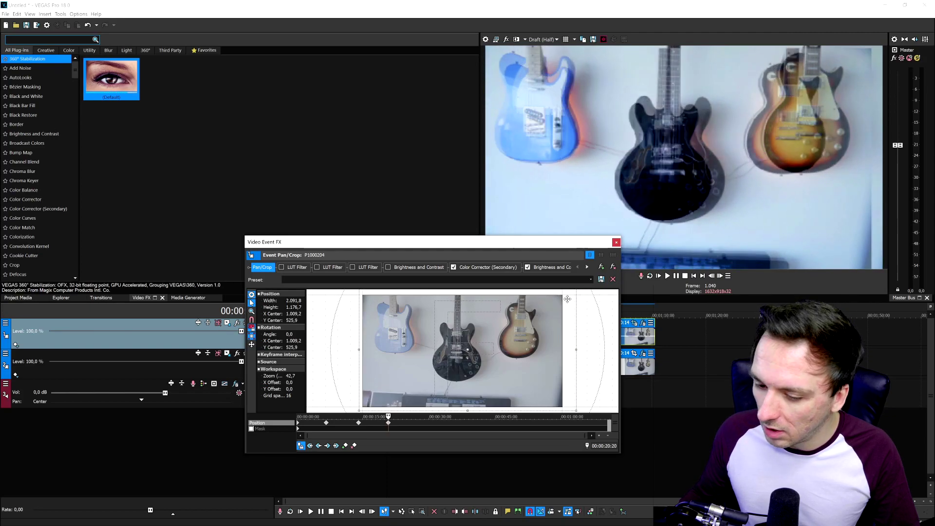
pyautogui.scroll(-2, 572, 294)
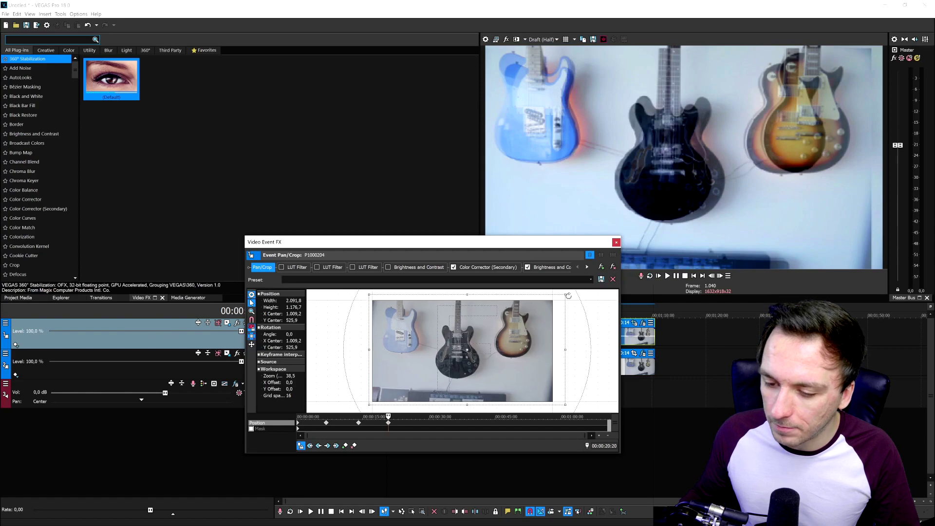
pyautogui.moveTo(565, 294); pyautogui.dragTo(536, 315)
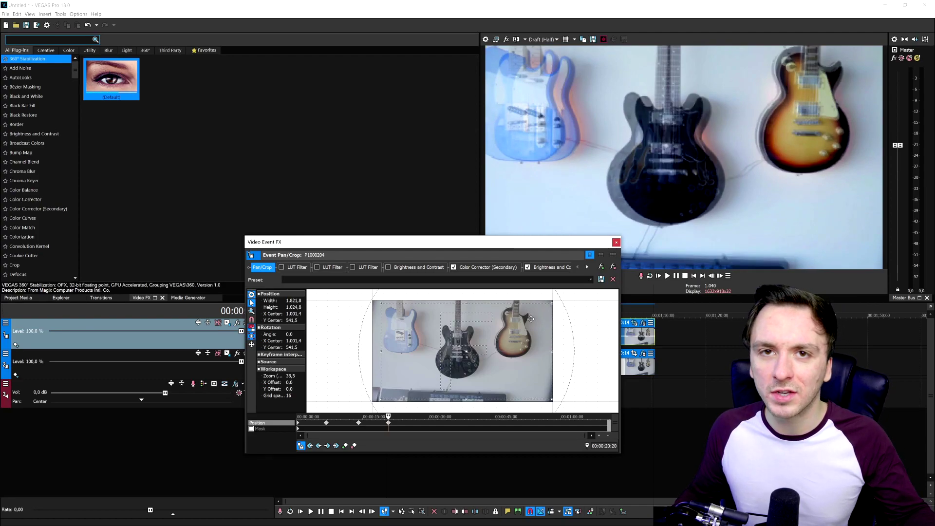
# Step: Add framing keyframes at 27:04, 33:00 and 39:06 with small position shifts
pyautogui.click(416, 423)
pyautogui.moveTo(452, 330); pyautogui.dragTo(451, 326)
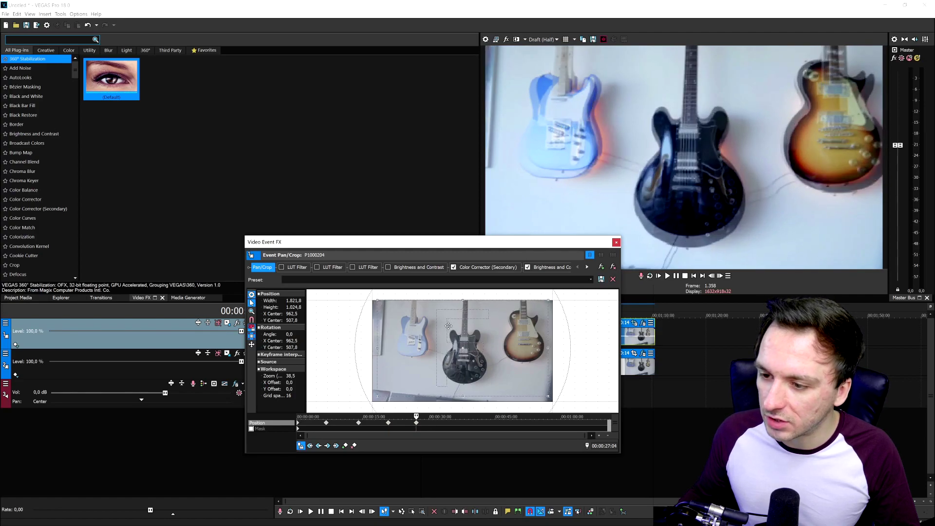
pyautogui.click(442, 422)
pyautogui.moveTo(459, 360); pyautogui.dragTo(452, 359)
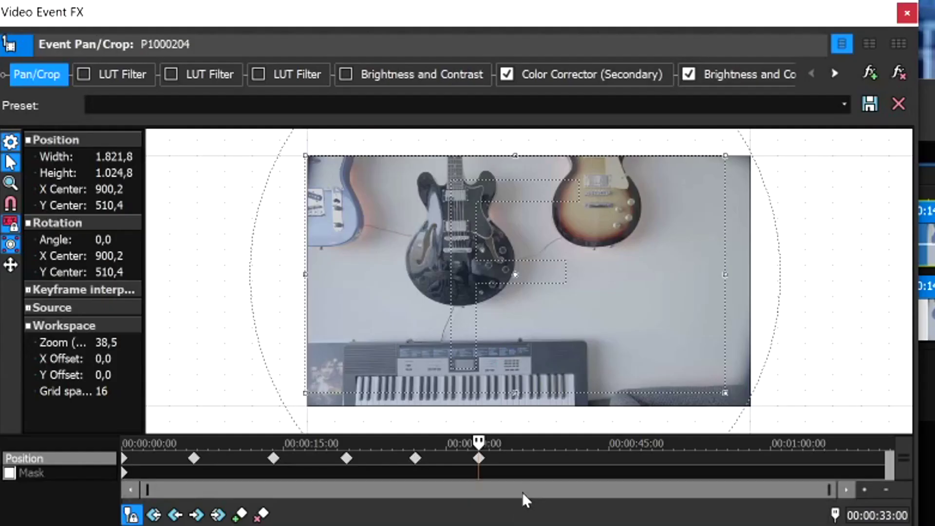
pyautogui.click(468, 422)
pyautogui.moveTo(545, 277); pyautogui.dragTo(544, 289)
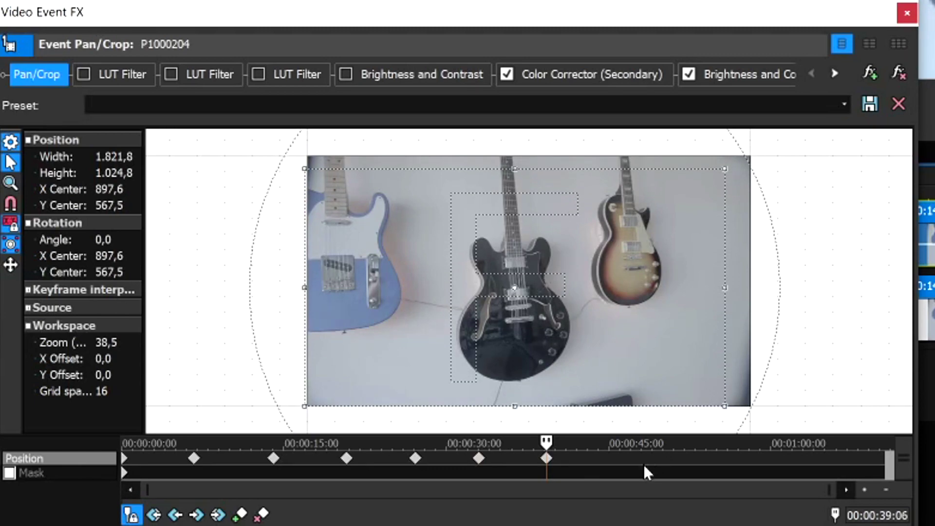
# Step: Add framing keyframes at 45:15, 52:24 and 58:22, then move the cursor to 01:05:07
pyautogui.click(615, 463)
pyautogui.moveTo(595, 287); pyautogui.dragTo(597, 283)
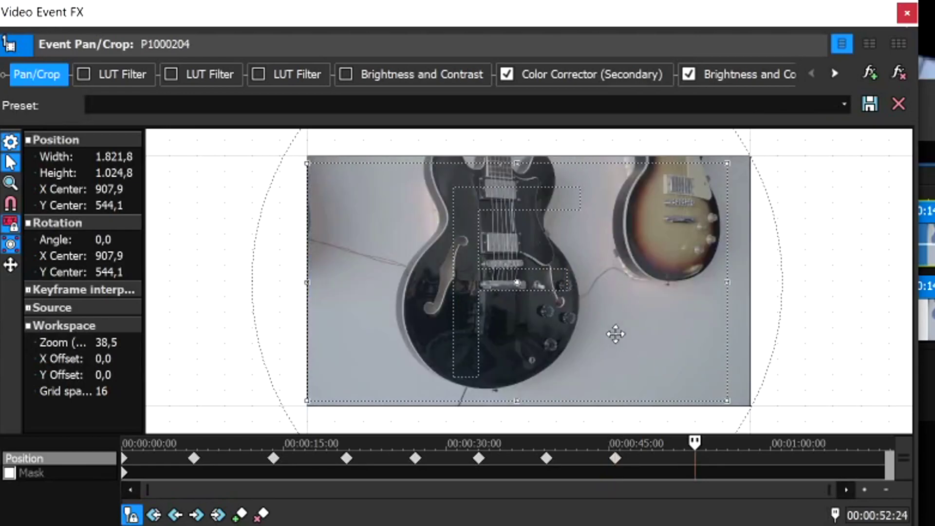
pyautogui.moveTo(615, 333); pyautogui.dragTo(599, 314)
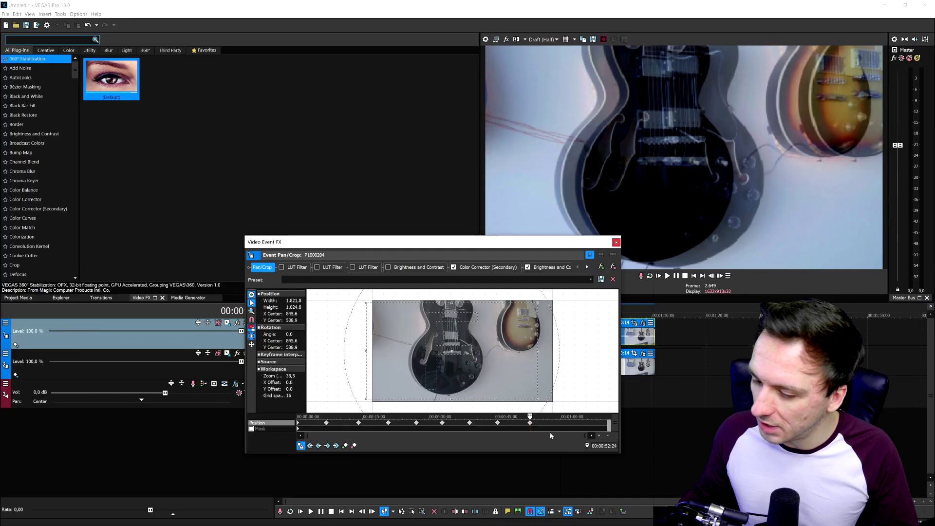
pyautogui.click(556, 419)
pyautogui.moveTo(498, 361); pyautogui.dragTo(474, 357)
pyautogui.click(585, 425)
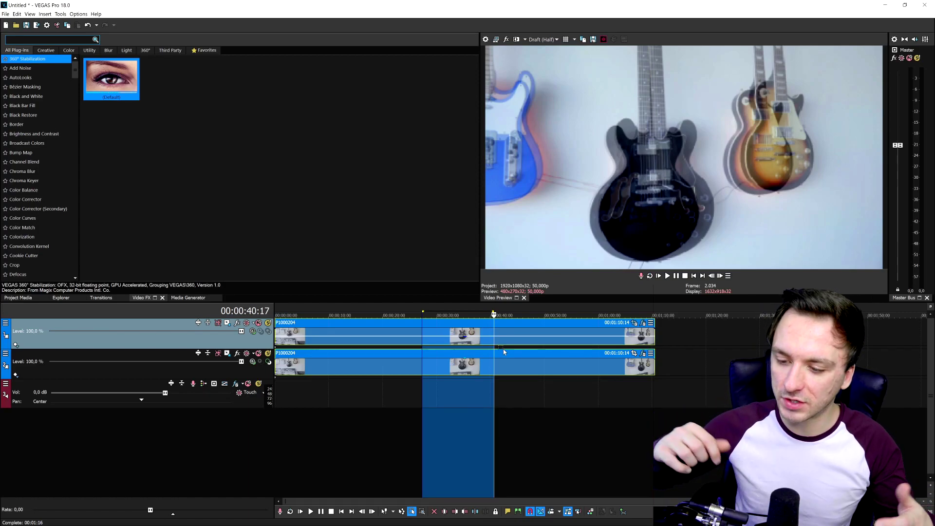
# Step: Reopen the top clip's pan/crop window and shrink the crop frame to zoom the overlay in
pyautogui.click(634, 352)
pyautogui.moveTo(473, 317); pyautogui.dragTo(456, 229)
pyautogui.scroll(-1, 473, 292)
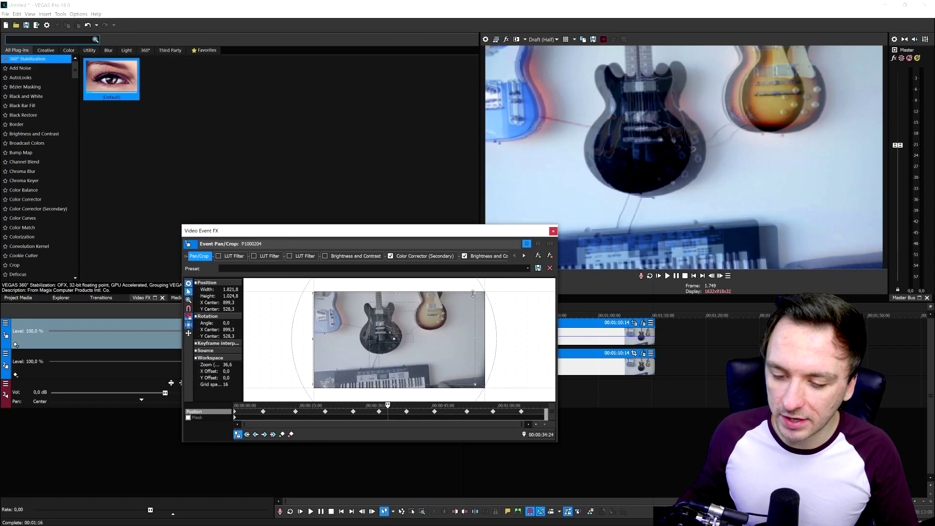
pyautogui.moveTo(475, 293); pyautogui.dragTo(469, 312)
pyautogui.scroll(-4, 465, 306)
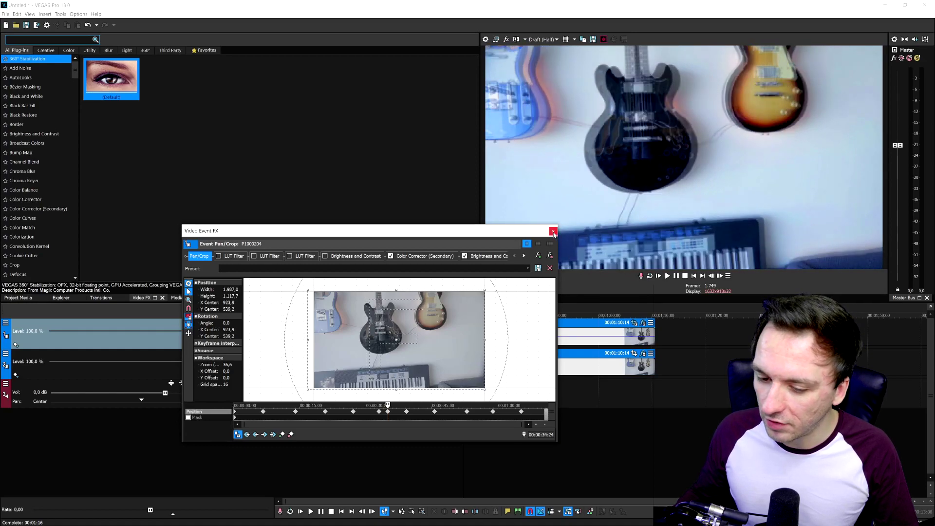
pyautogui.scroll(1, 540, 341)
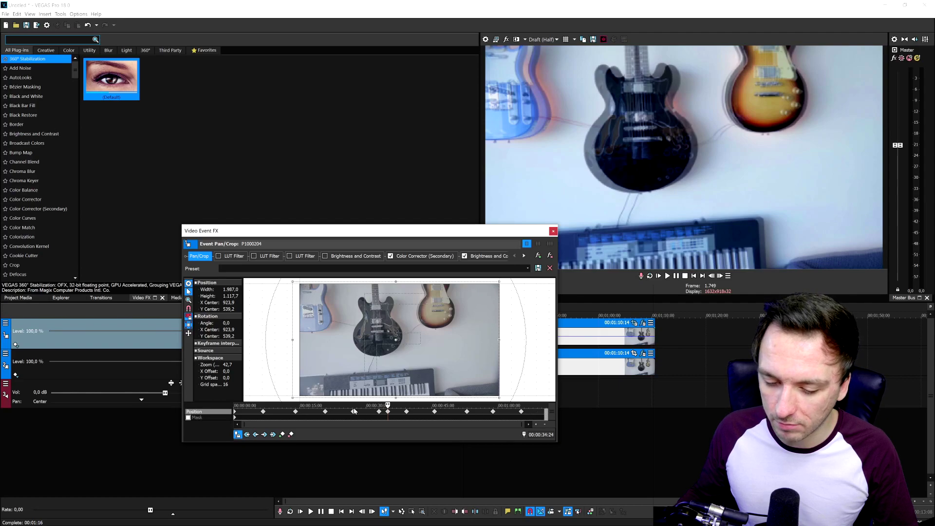
# Step: Keyframe shifted framing at 01:01:05 and 41:20, review the motion, and close pan/crop
pyautogui.click(504, 415)
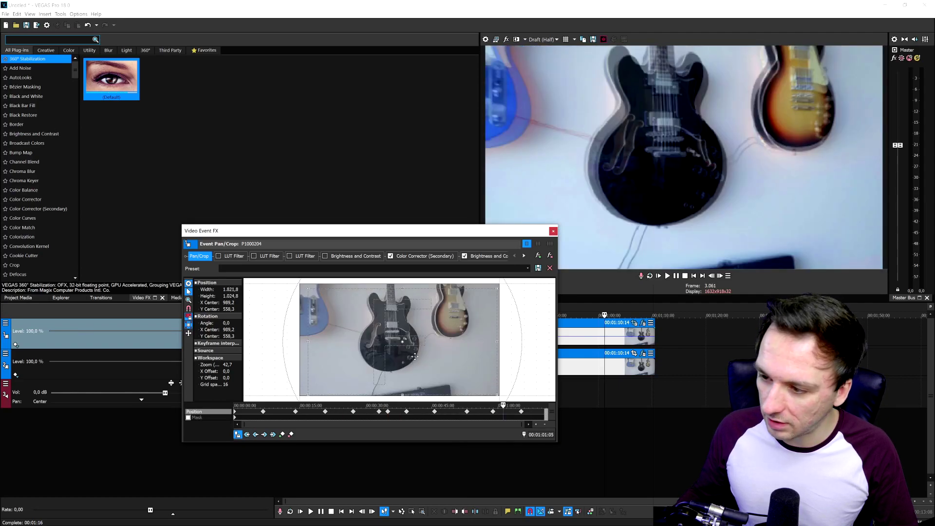
pyautogui.moveTo(414, 357); pyautogui.dragTo(436, 352)
pyautogui.click(478, 414)
pyautogui.click(449, 414)
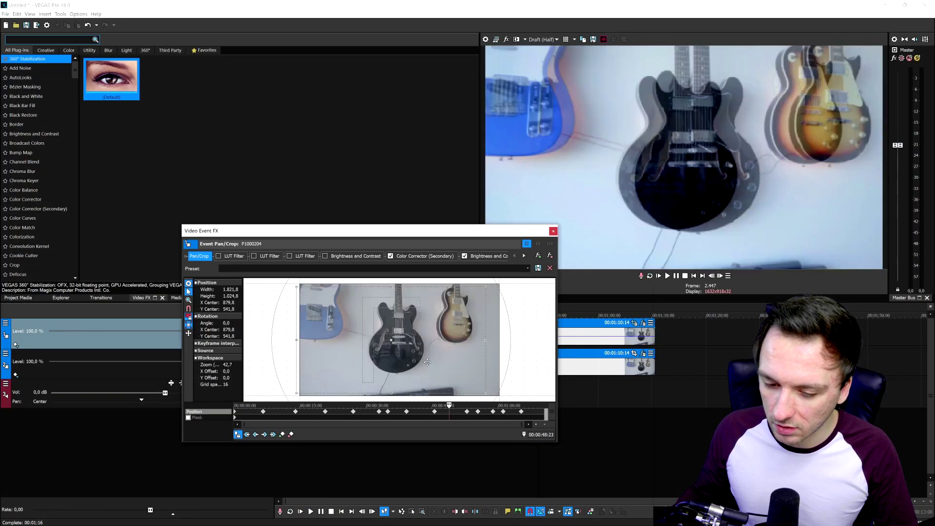
pyautogui.click(418, 414)
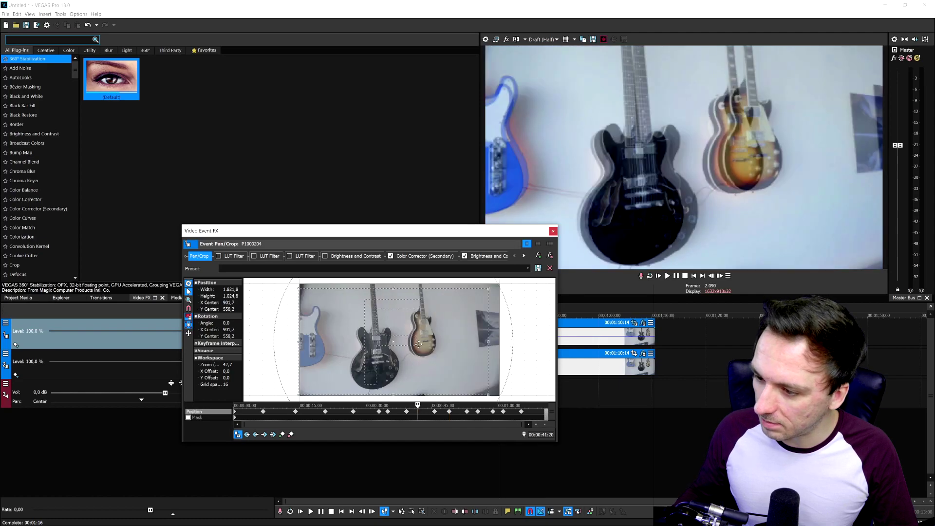
pyautogui.moveTo(420, 346); pyautogui.dragTo(422, 344)
pyautogui.click(362, 414)
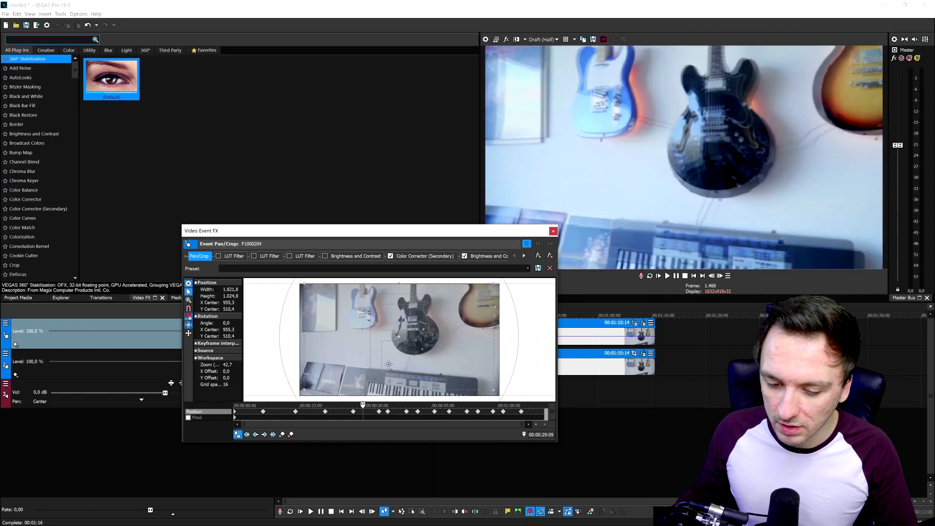
pyautogui.click(553, 231)
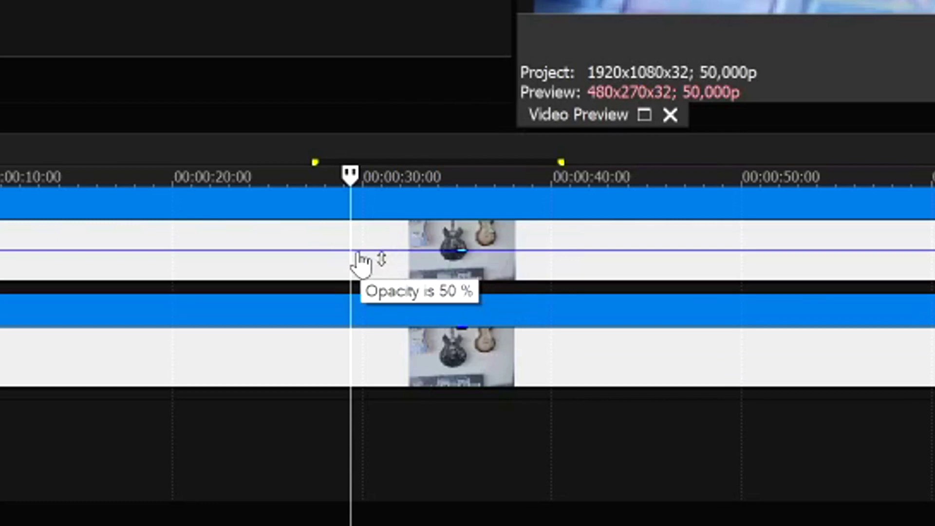
# Step: Lower the top clip's opacity to about 37 % and play the preview
pyautogui.moveTo(359, 253); pyautogui.dragTo(372, 276)
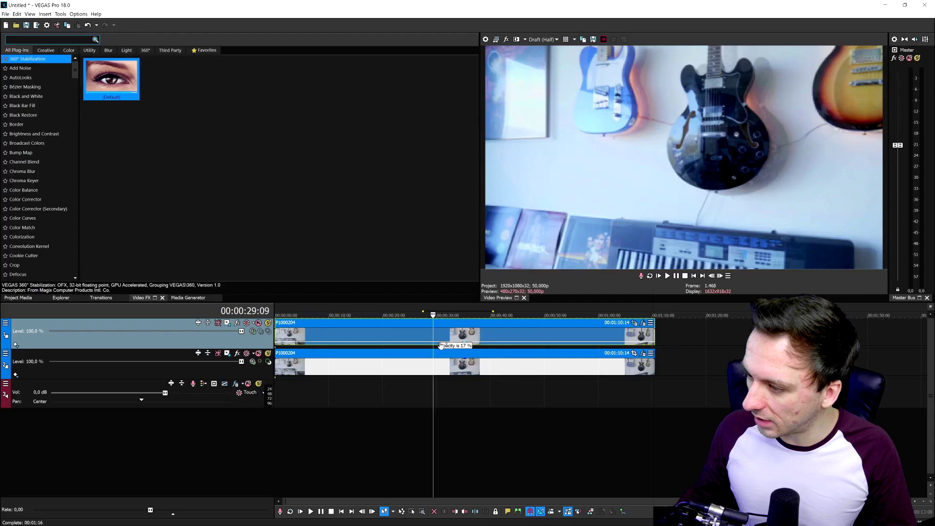
pyautogui.moveTo(441, 345); pyautogui.dragTo(445, 341)
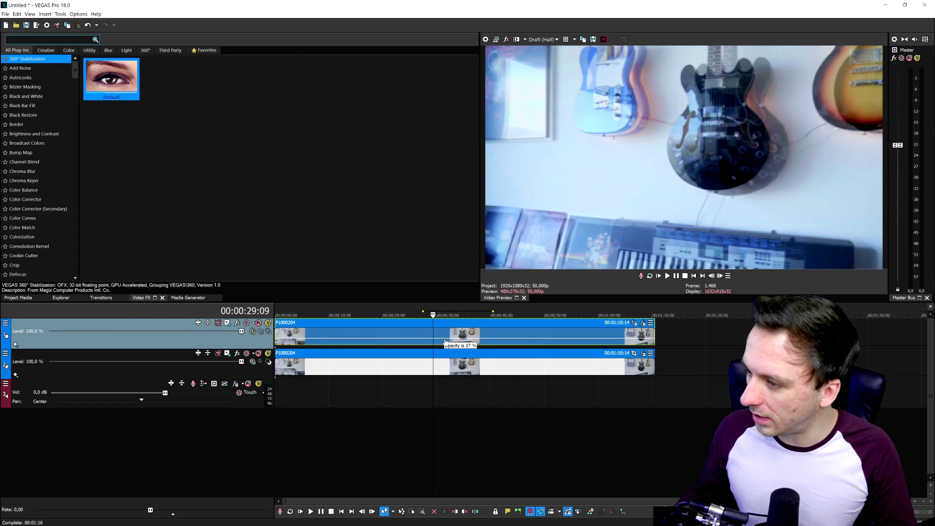
pyautogui.press('space')
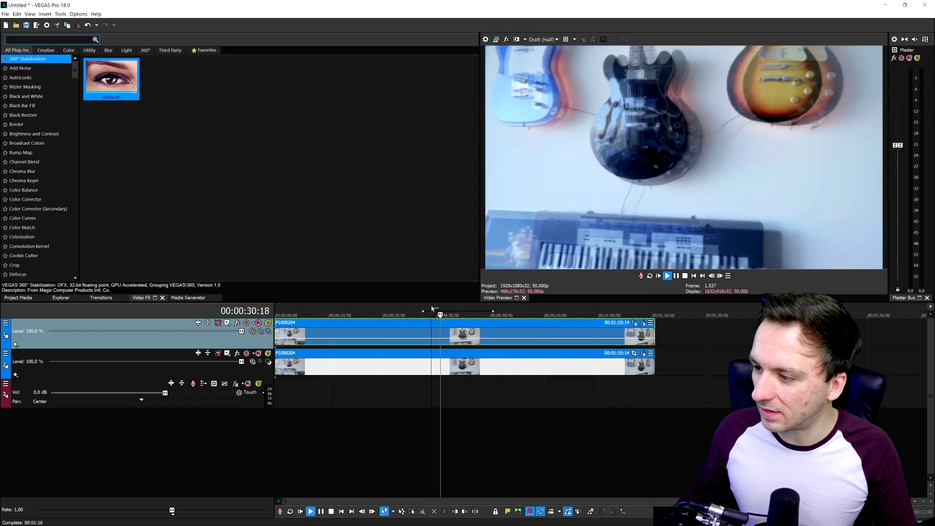
pyautogui.press('space')
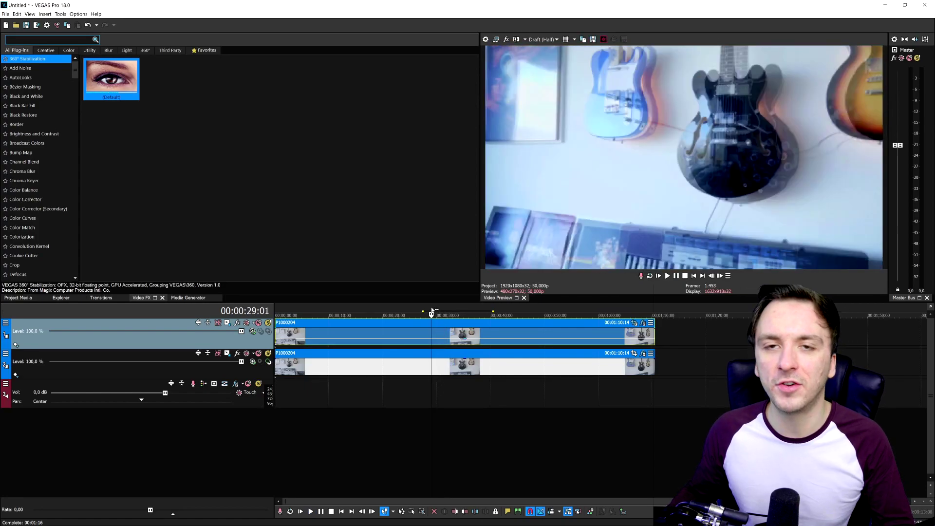